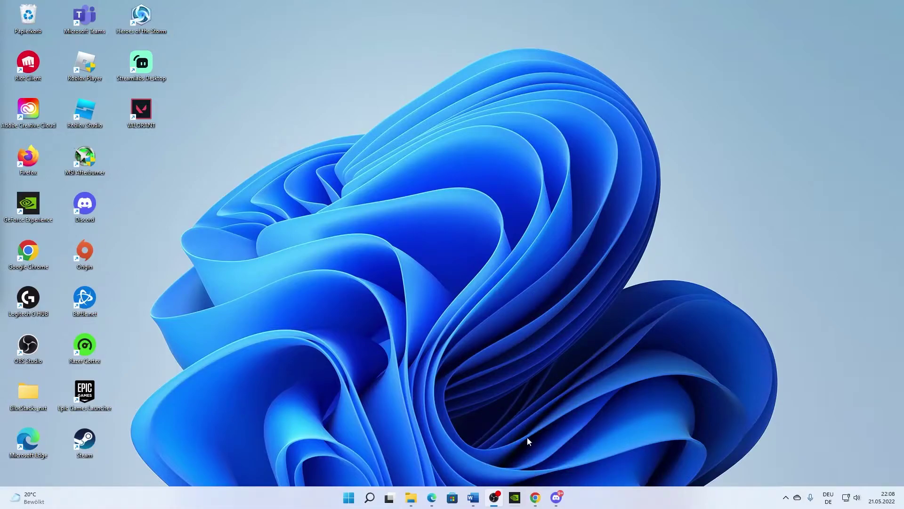
Step: Restore the minimised 'Personal Details' Chrome window from the taskbar
left_click(536, 503)
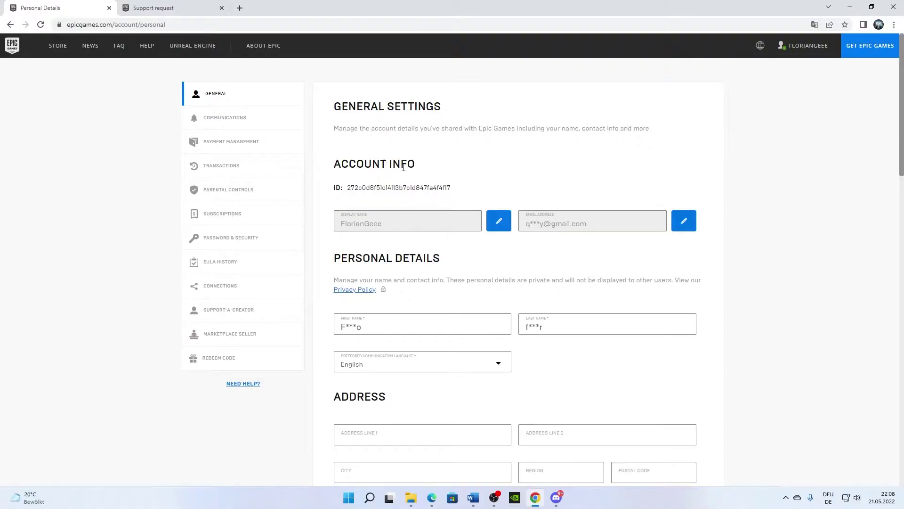
Step: Open the Epic account settings in a new tab and dismiss the translation offer
mouse_move(806, 45)
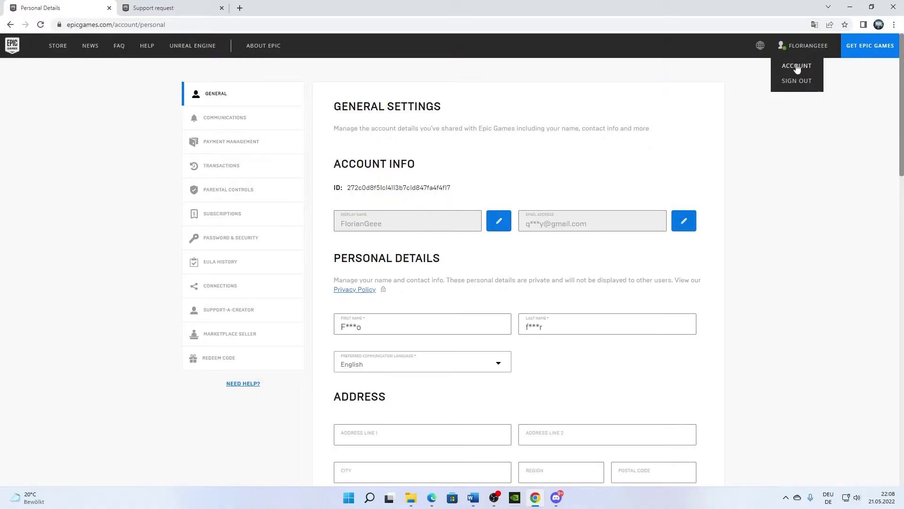
left_click(796, 66)
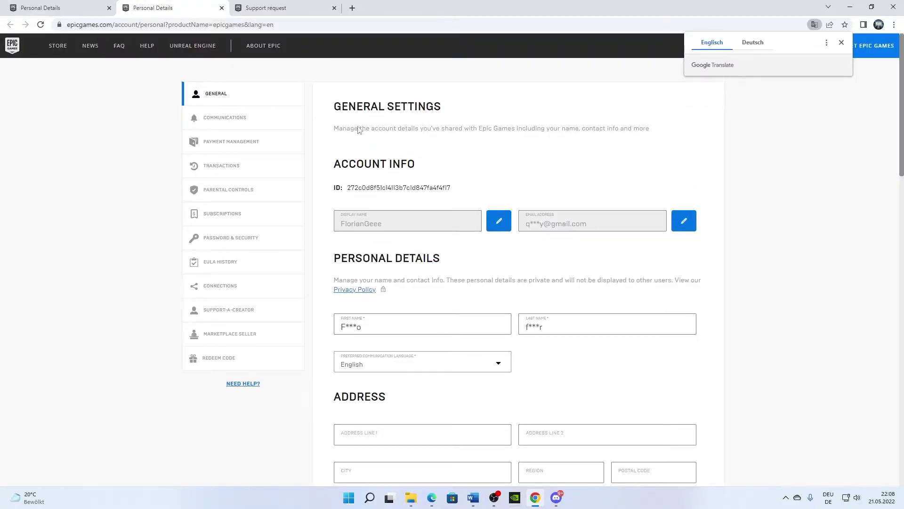
left_click_drag(358, 189, 465, 190)
left_click(465, 190)
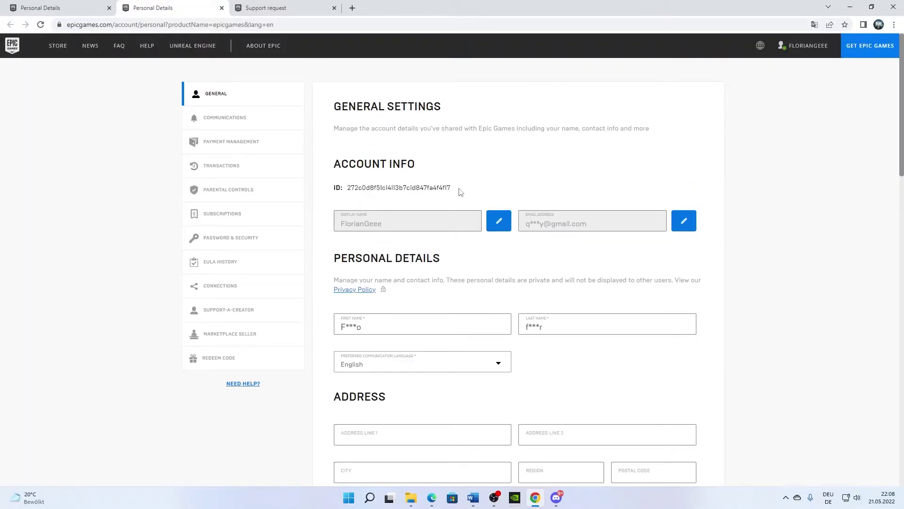
Step: Scroll through the Personal Details page back to the email field, clearing stray text selections
scroll(461, 194, "down", 4)
scroll(462, 195, "down", 10)
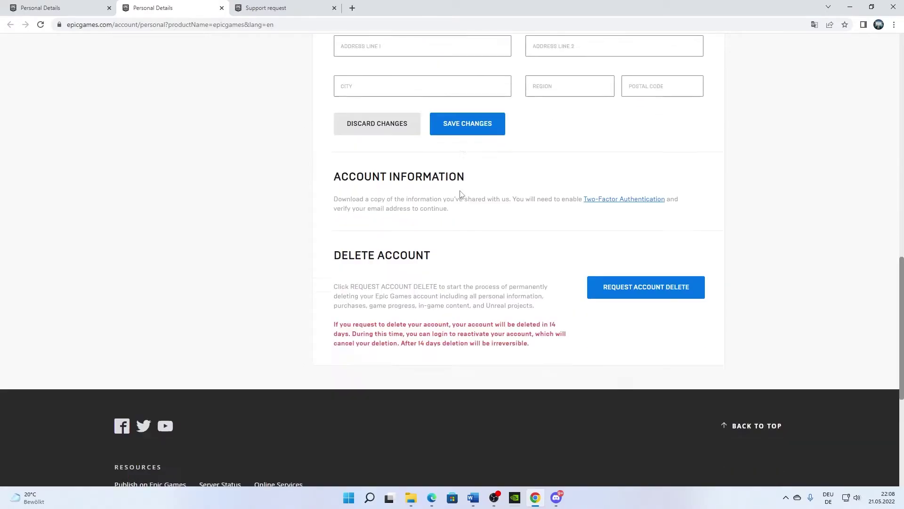
scroll(461, 195, "up", 1)
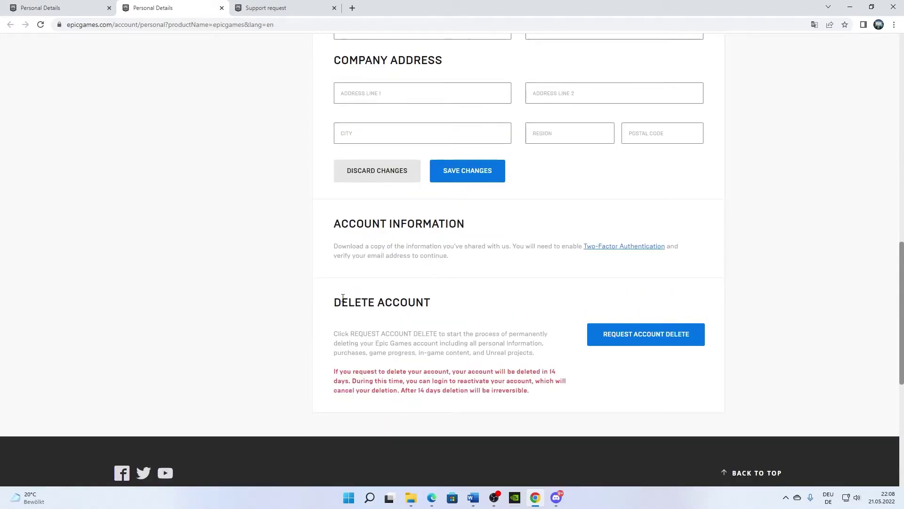
left_click_drag(335, 301, 408, 310)
left_click(401, 283)
scroll(410, 255, "up", 12)
scroll(388, 282, "up", 2)
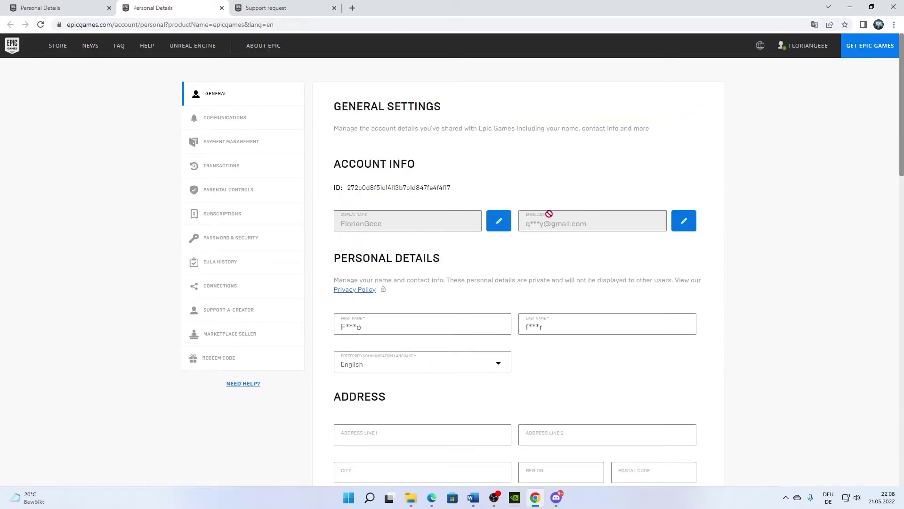
left_click_drag(534, 221, 578, 219)
left_click(597, 220)
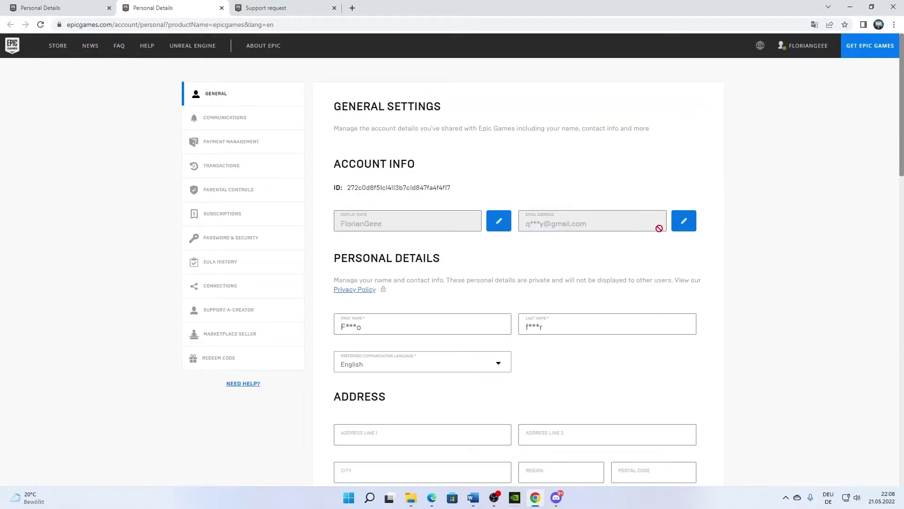
Step: Enter the new account email address in the Update Email dialog and confirm it
left_click(685, 225)
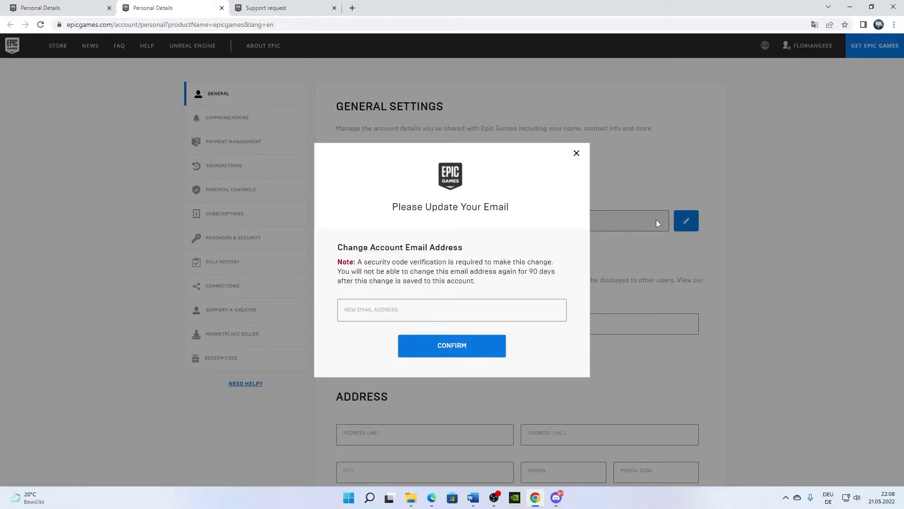
left_click(418, 306)
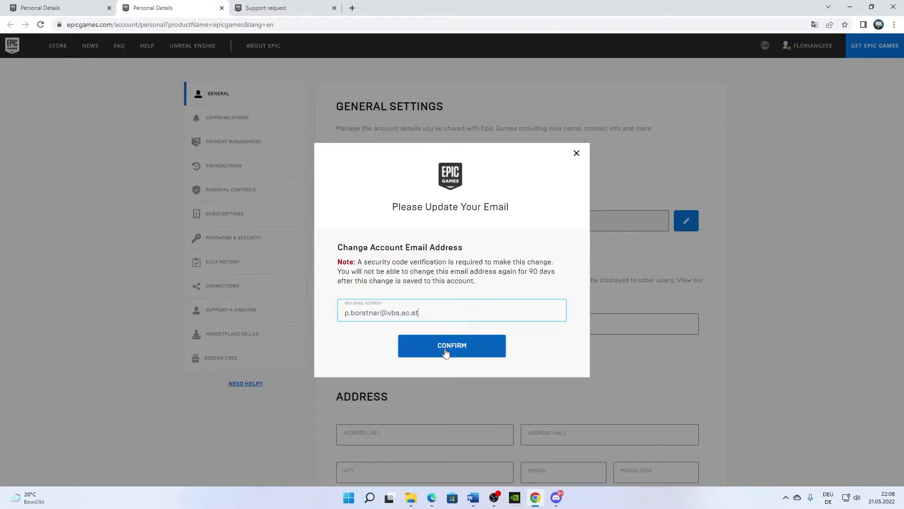
left_click(454, 352)
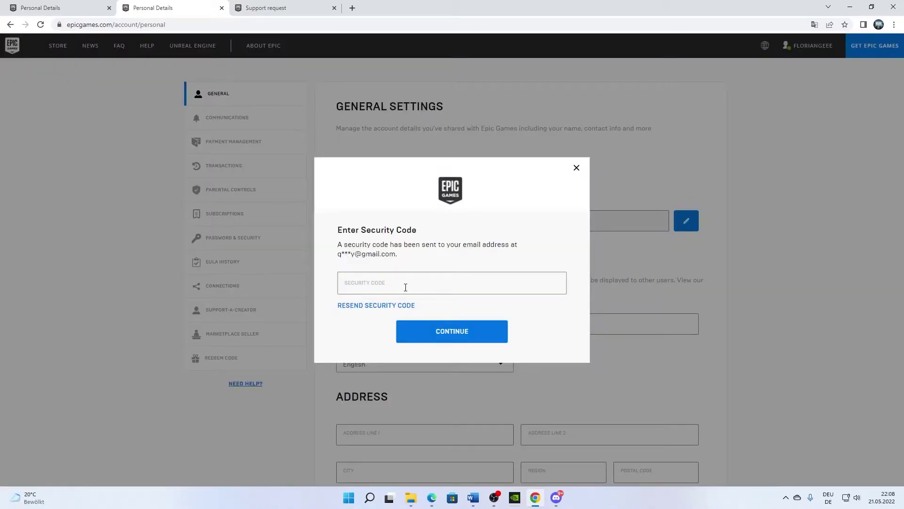
Step: Focus the Security Code field, then switch to the Support request tab
left_click(420, 282)
left_click(273, 6)
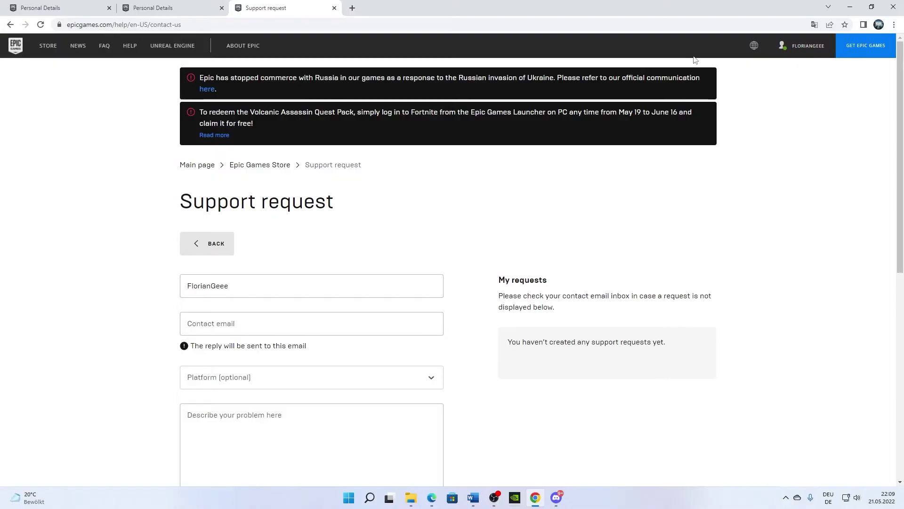
Step: Remove 'en-US/contact-us' from the address to load the German Epic help center
left_click(142, 21)
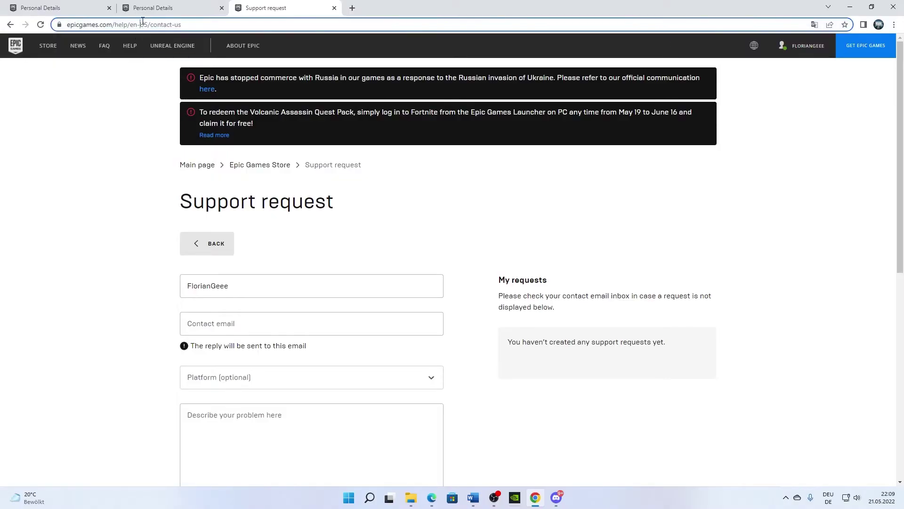
left_click_drag(219, 24, 167, 25)
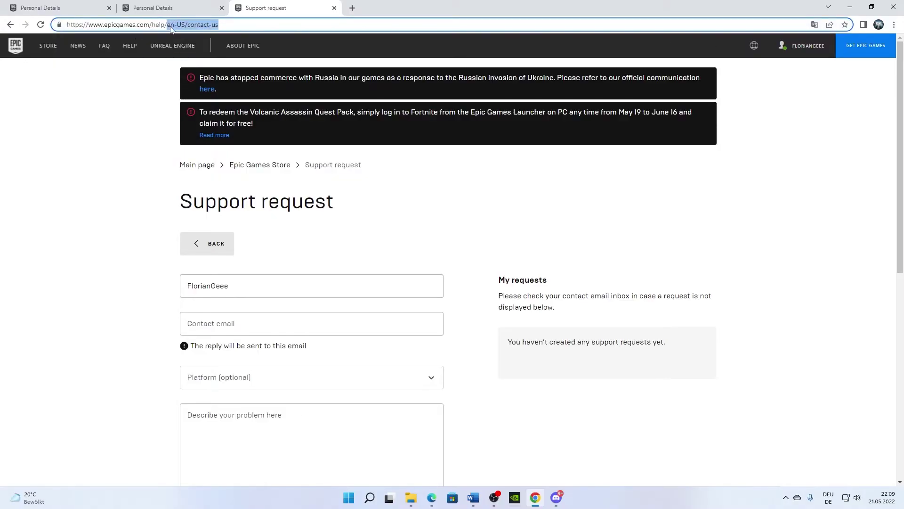
key("BackSpace")
key("Return")
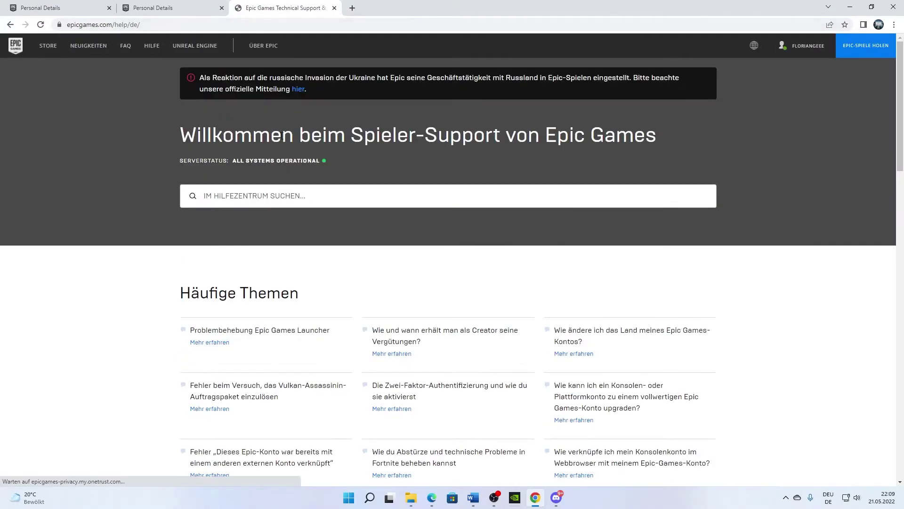
Step: Open the Epic Games Store help section and its KONTAKTIERE UNS support form
scroll(283, 130, "down", 10)
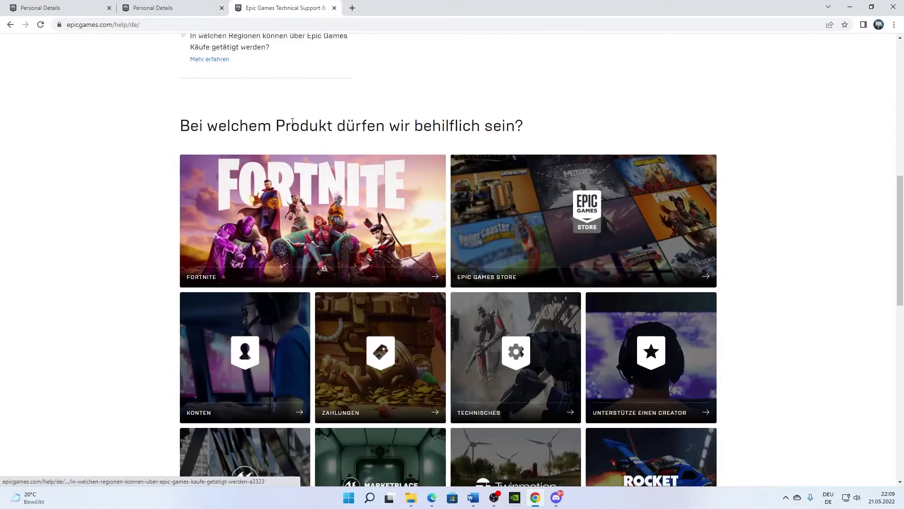
left_click(525, 233)
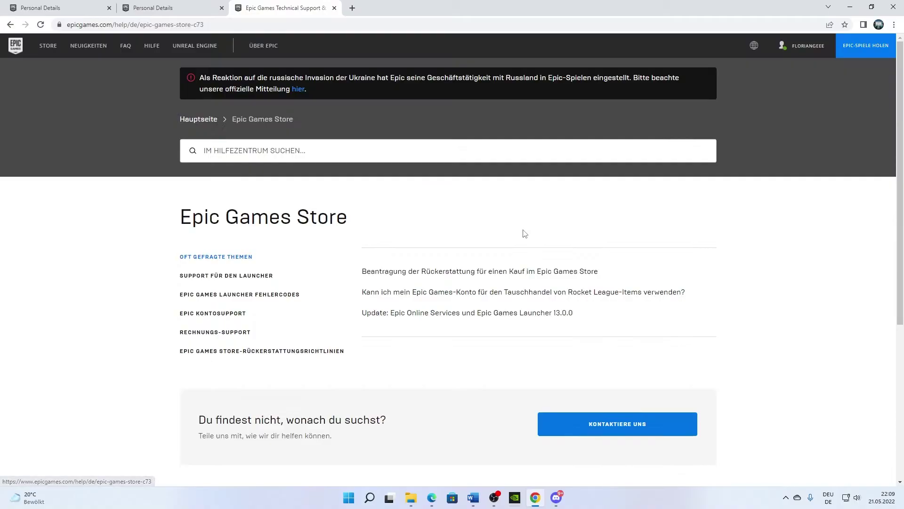
scroll(523, 235, "down", 2)
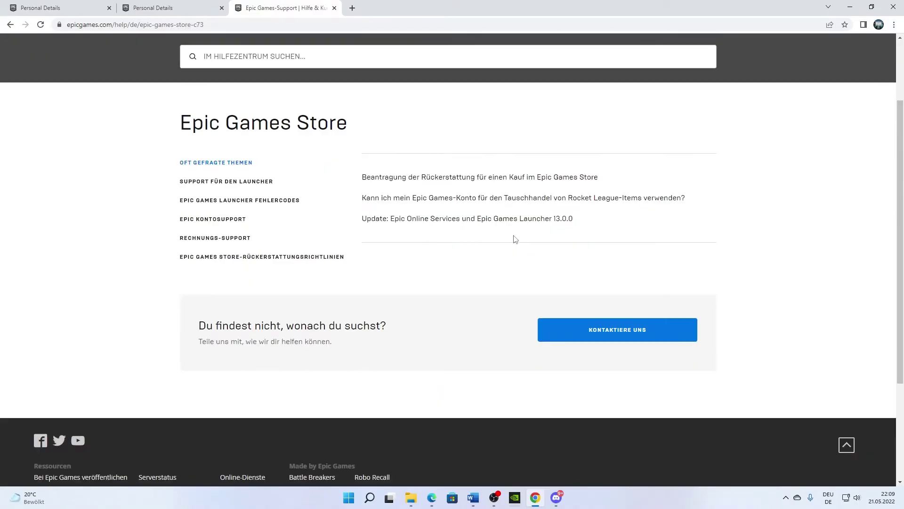
left_click(626, 333)
scroll(336, 268, "down", 1)
scroll(336, 268, "down", 1)
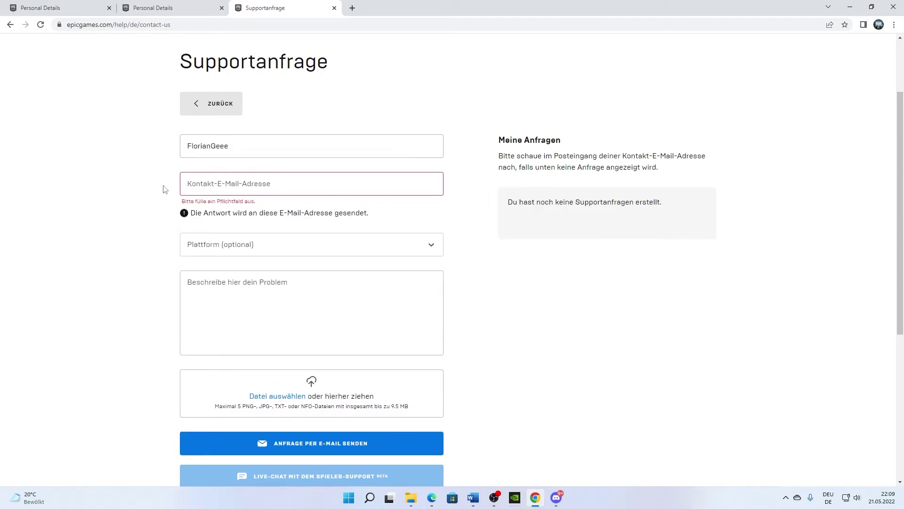
Step: Choose PC as the Plattform and leave the problem description box empty
left_click(202, 246)
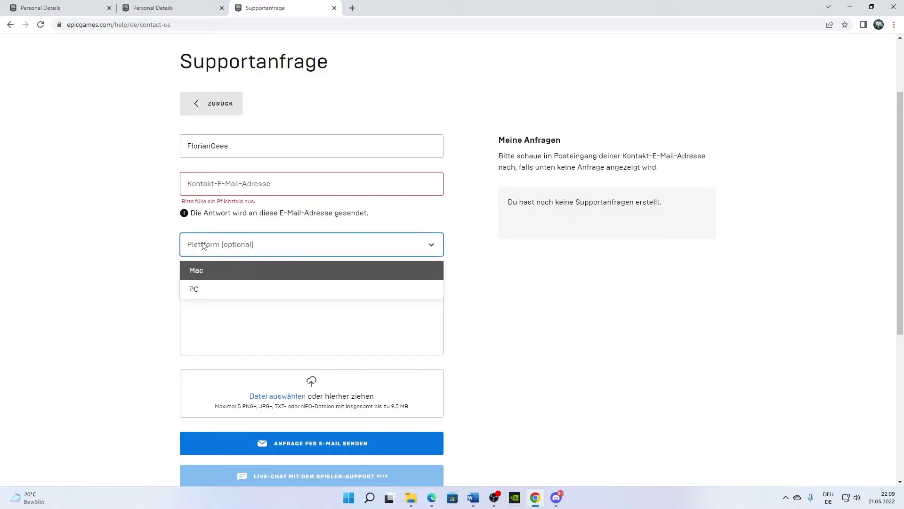
left_click(212, 290)
key("Tab")
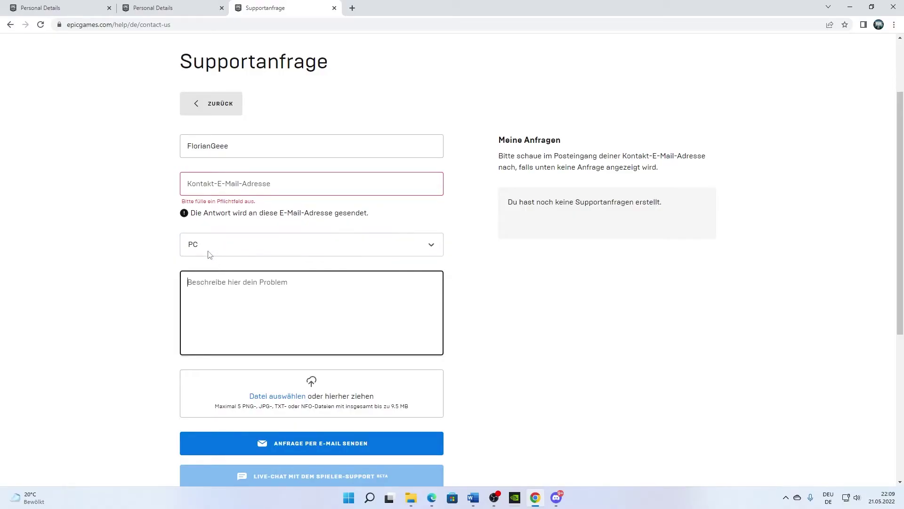
type("H")
key("BackSpace")
type("Ha")
key("BackSpace")
key("BackSpace")
left_click(484, 309)
scroll(471, 321, "down", 2)
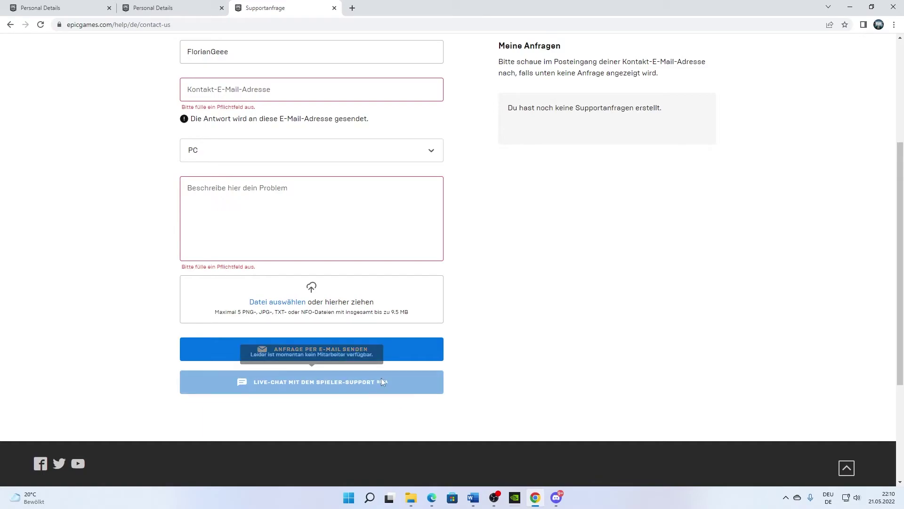
scroll(753, 198, "up", 1)
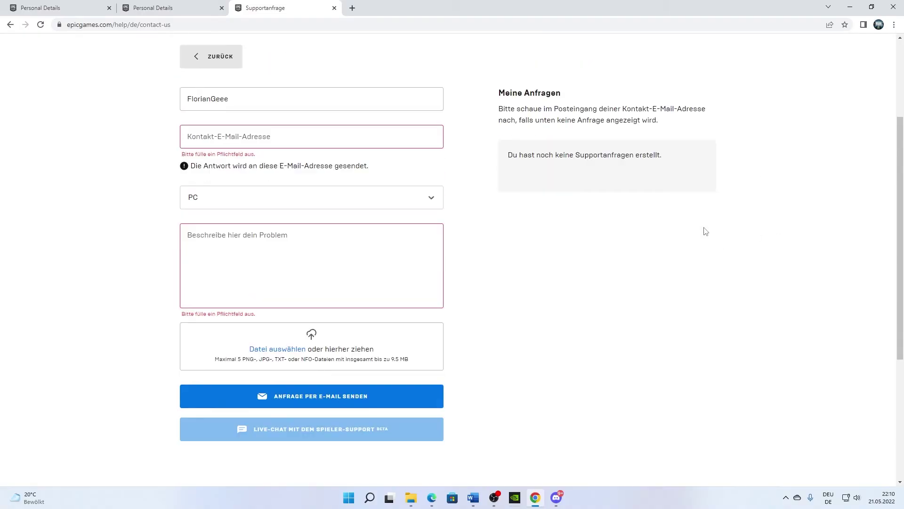
left_click(226, 264)
left_click(163, 262)
Step: Minimise the Chrome window to show the Windows desktop
left_click(851, 7)
left_click_drag(393, 139, 659, 277)
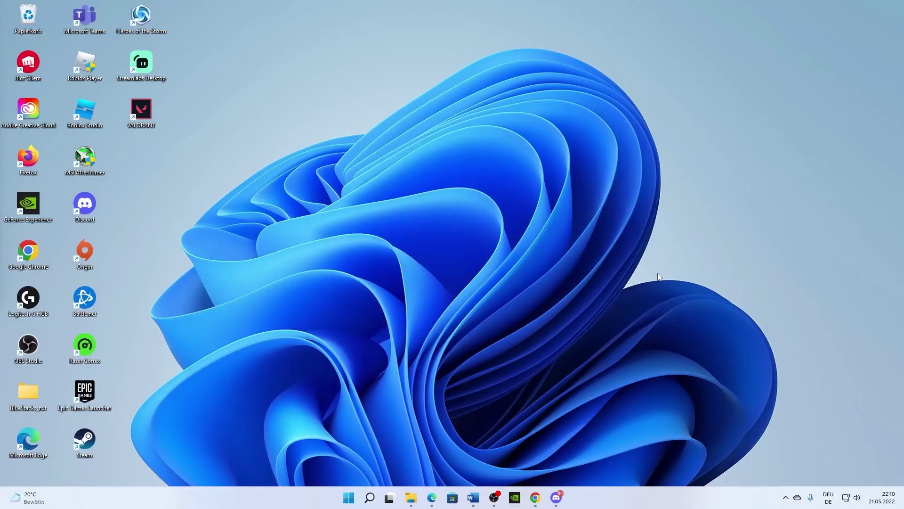